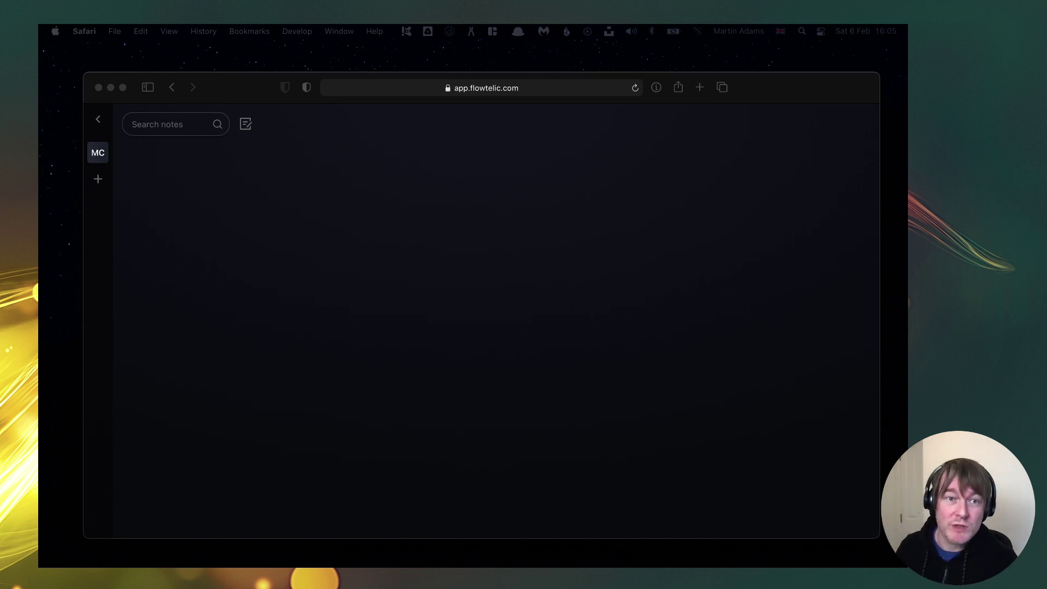
Create a note titled "My First Note" containing the link [[My Second Note]], and create the linked note from it.
{"action": "left_click", "coordinate": [474, 208]}
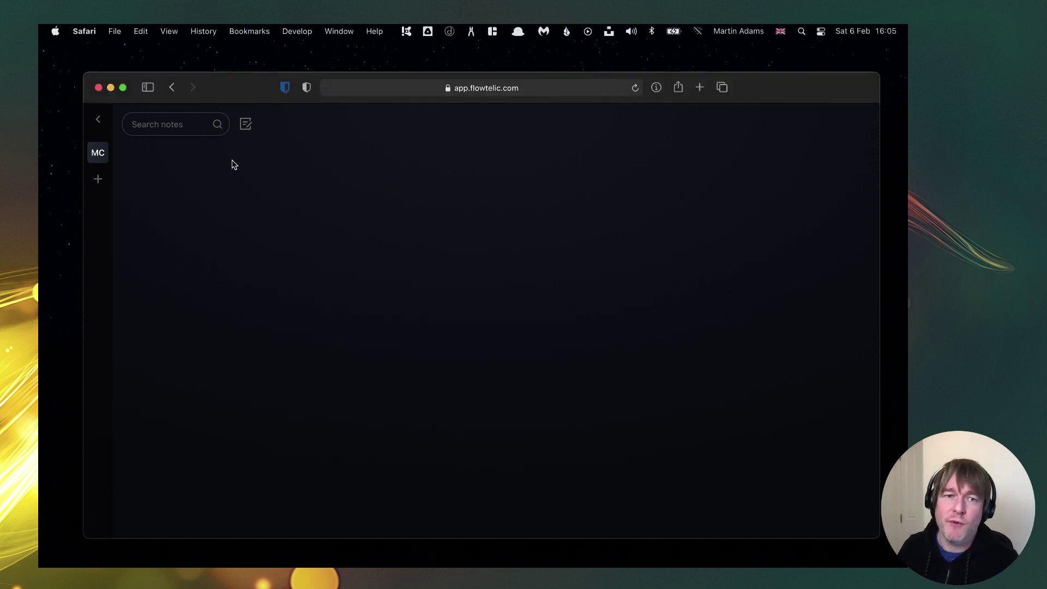
{"action": "left_click", "coordinate": [249, 130]}
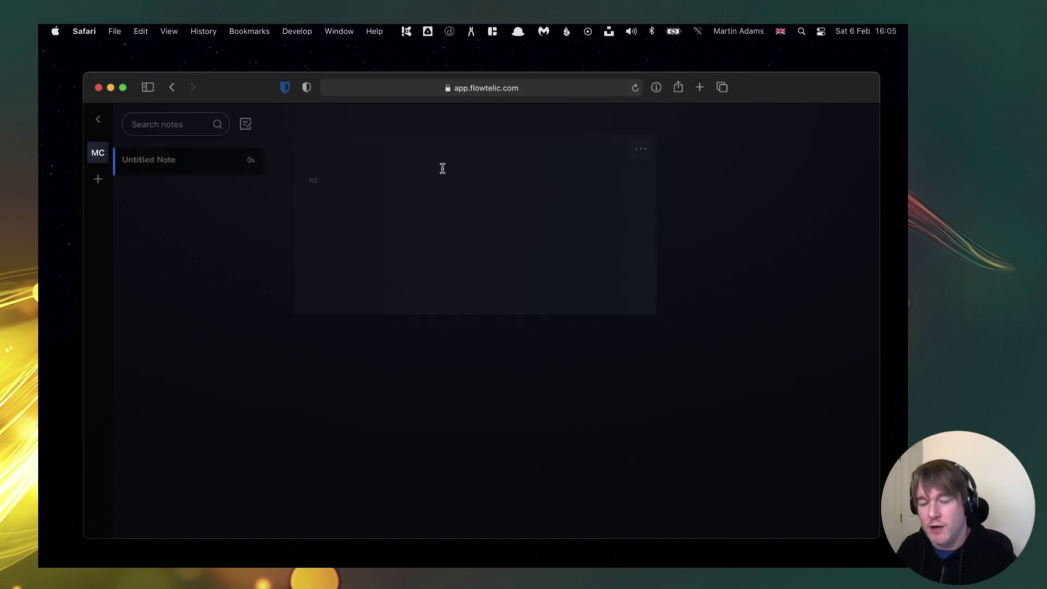
{"action": "type", "text": "My Firs"}
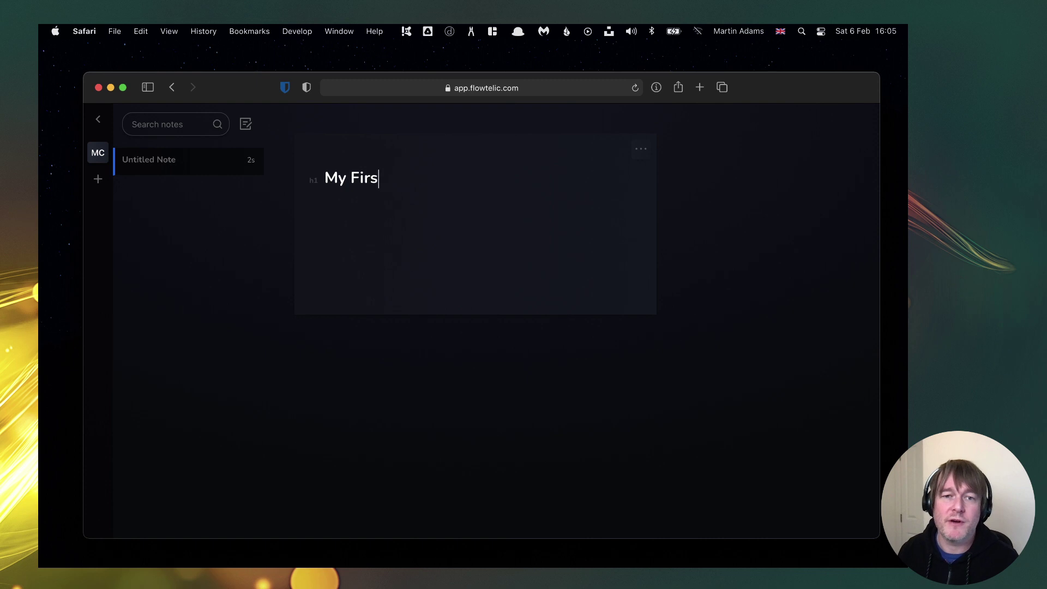
{"action": "type", "text": "t Note"}
{"action": "key", "text": "Return"}
{"action": "type", "text": "[[My Second Note]]"}
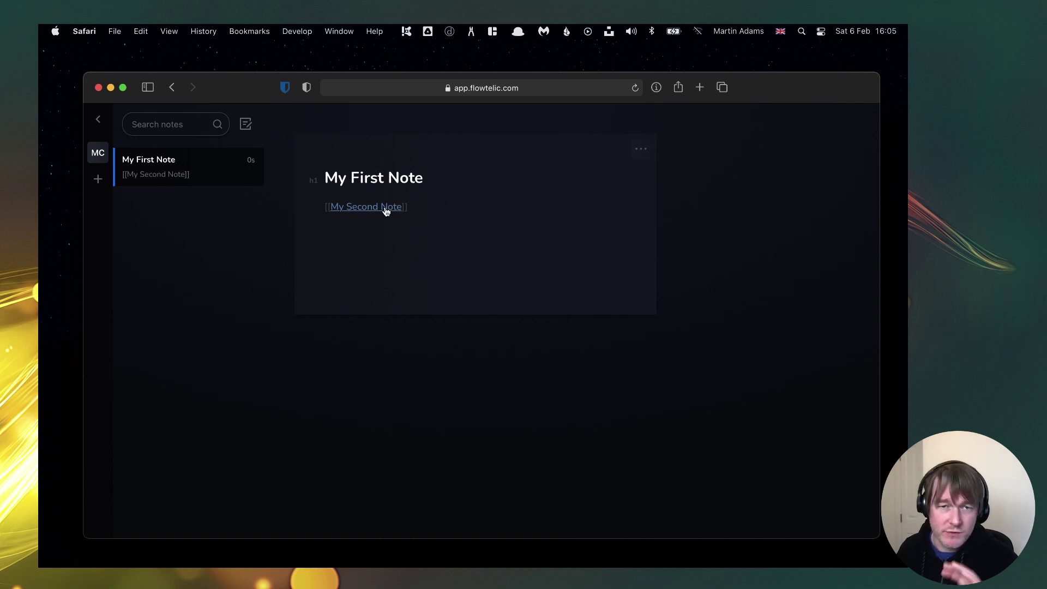
{"action": "left_click", "coordinate": [384, 209]}
{"action": "left_click", "coordinate": [445, 232]}
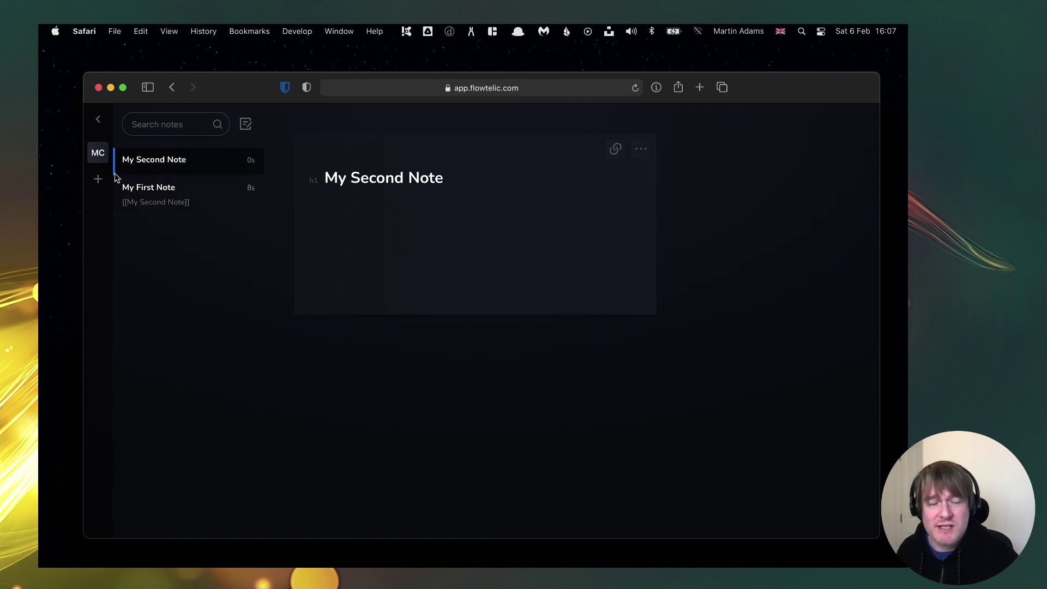
Create a new collection named "YouTube".
{"action": "left_click", "coordinate": [97, 180]}
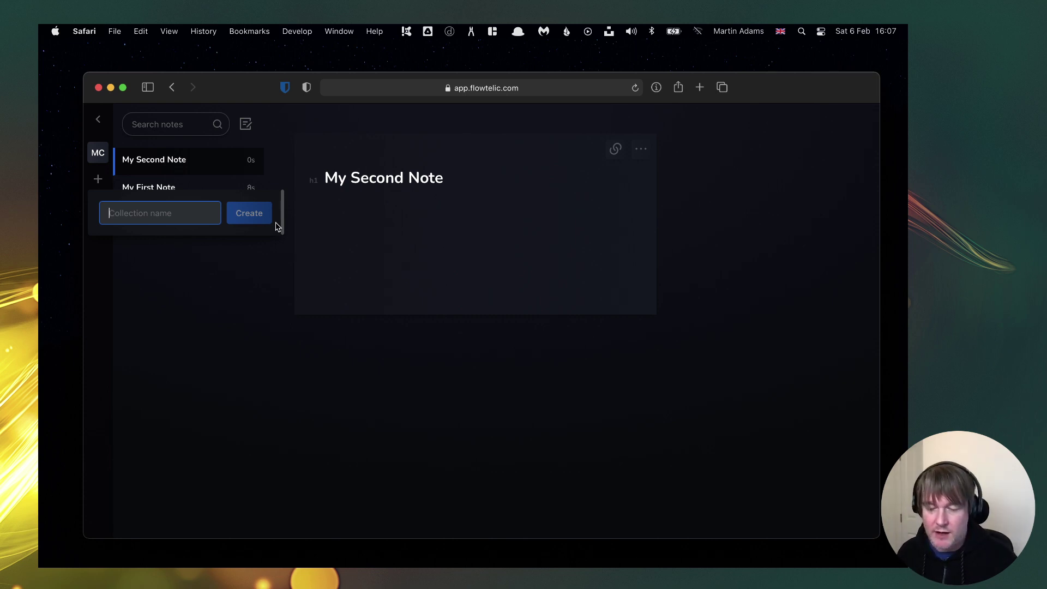
{"action": "type", "text": "T"}
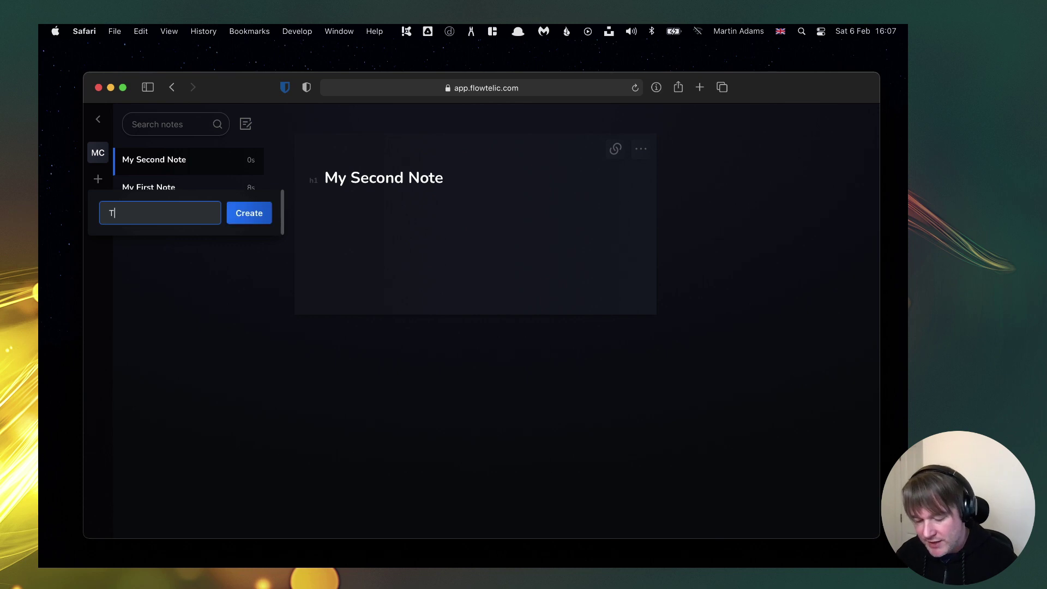
{"action": "type", "text": "o"}
{"action": "key", "text": "BackSpace"}
{"action": "key", "text": "BackSpace"}
{"action": "type", "text": "YouTube"}
{"action": "key", "text": "Return"}
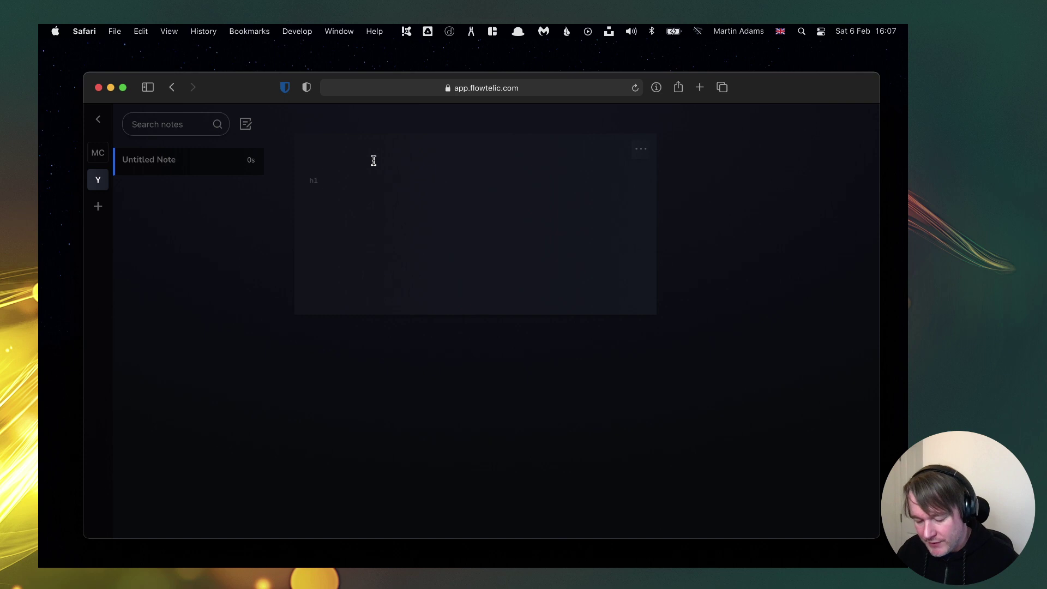
Title the new note in the YouTube collection "How I use the Zettelkasten method to record my technotes".
{"action": "type", "text": "How I use the Ze"}
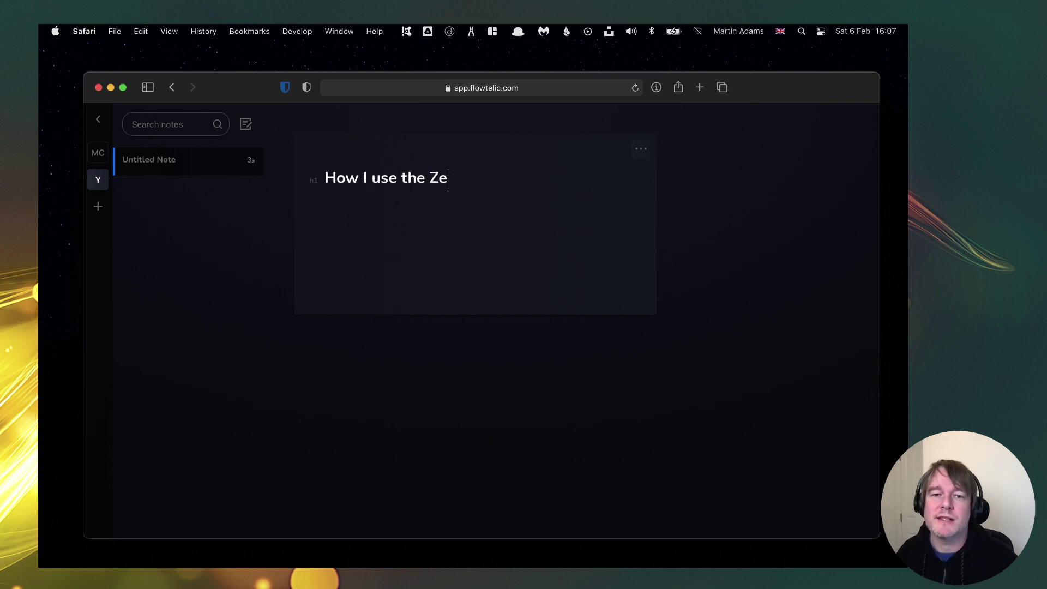
{"action": "type", "text": "ttelkasten "}
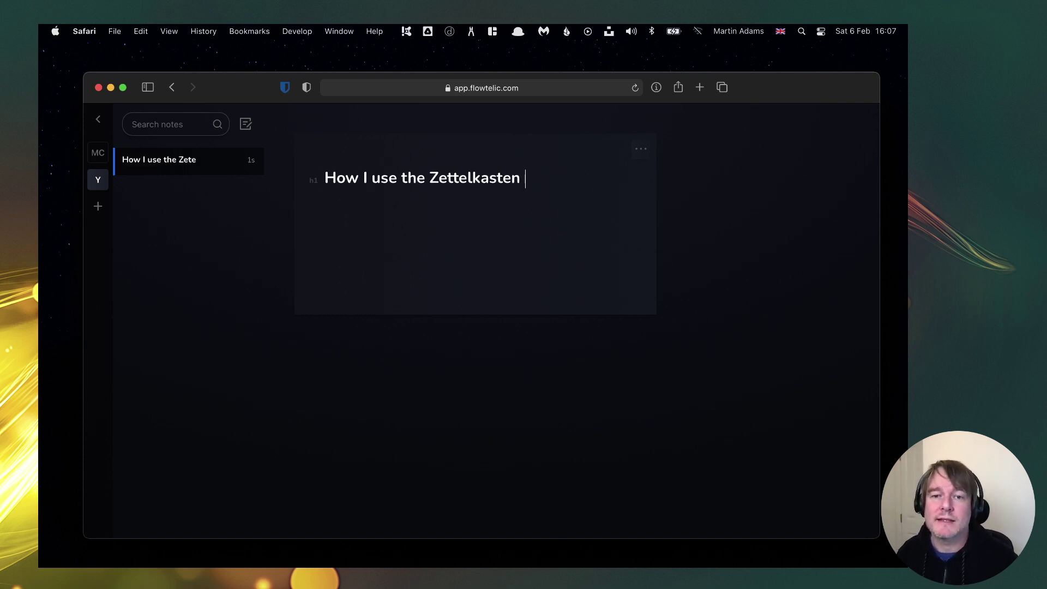
{"action": "type", "text": "method to re"}
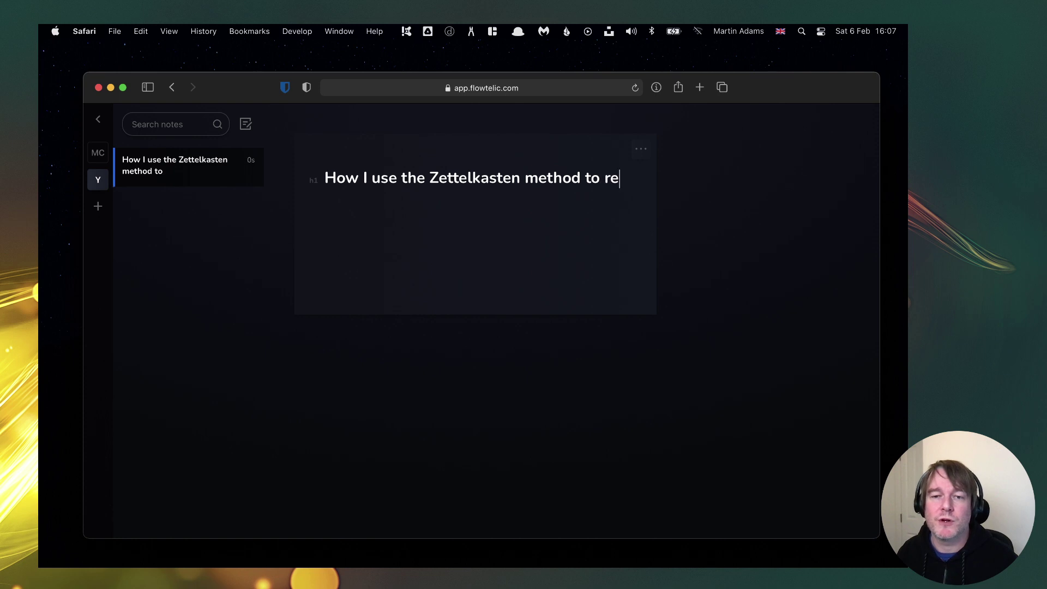
{"action": "type", "text": "cord my techno"}
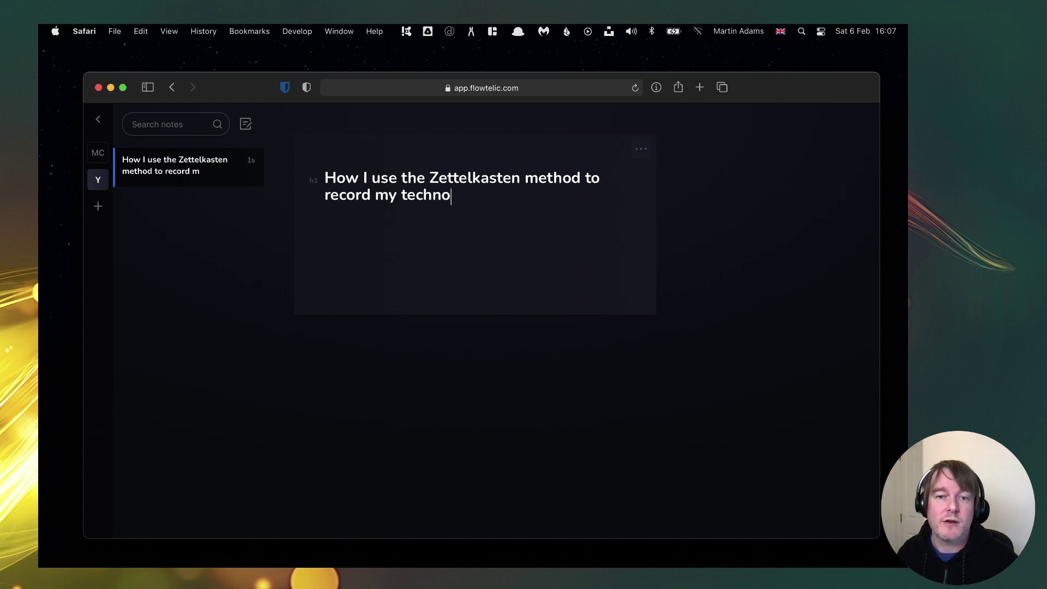
{"action": "key", "text": "BackSpace"}
{"action": "type", "text": "otes"}
{"action": "key", "text": "Return"}
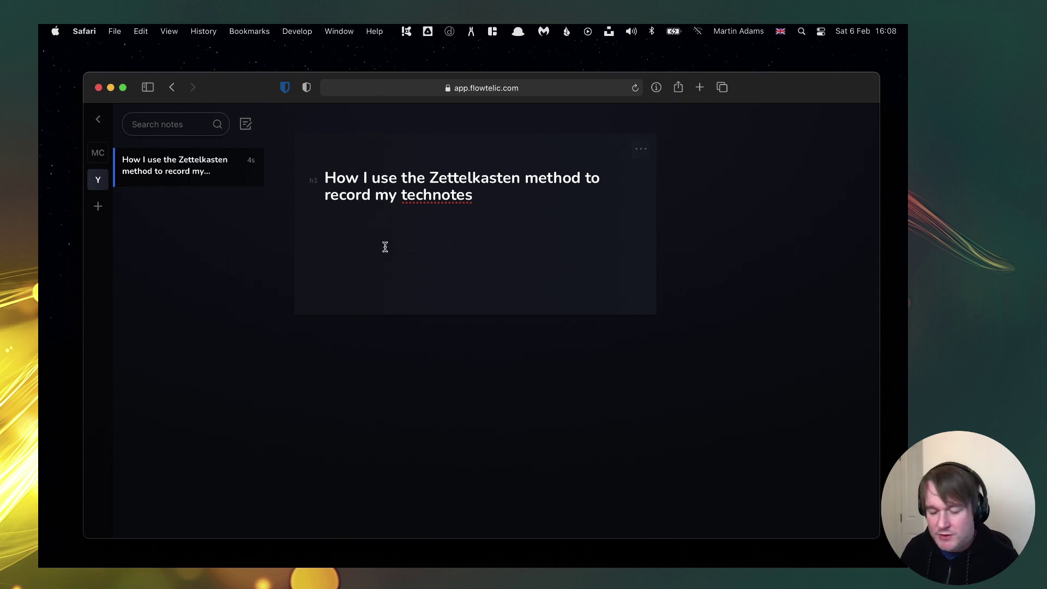
Add a level-two heading "Outline" below the note's title and remove the blank line between them.
{"action": "type", "text": "## Outline"}
{"action": "key", "text": "Return"}
{"action": "key", "text": "Up"}
{"action": "key", "text": "Up"}
{"action": "key", "text": "BackSpace"}
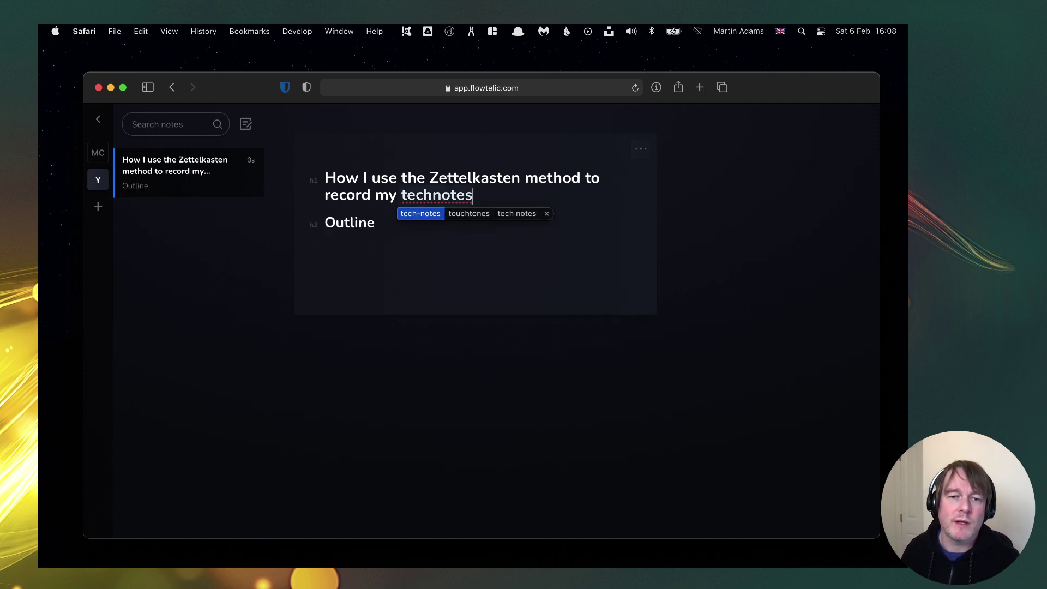
Start a numbered list under Outline with the note link [[What is the Zettelkasten Method]].
{"action": "left_click", "coordinate": [368, 252]}
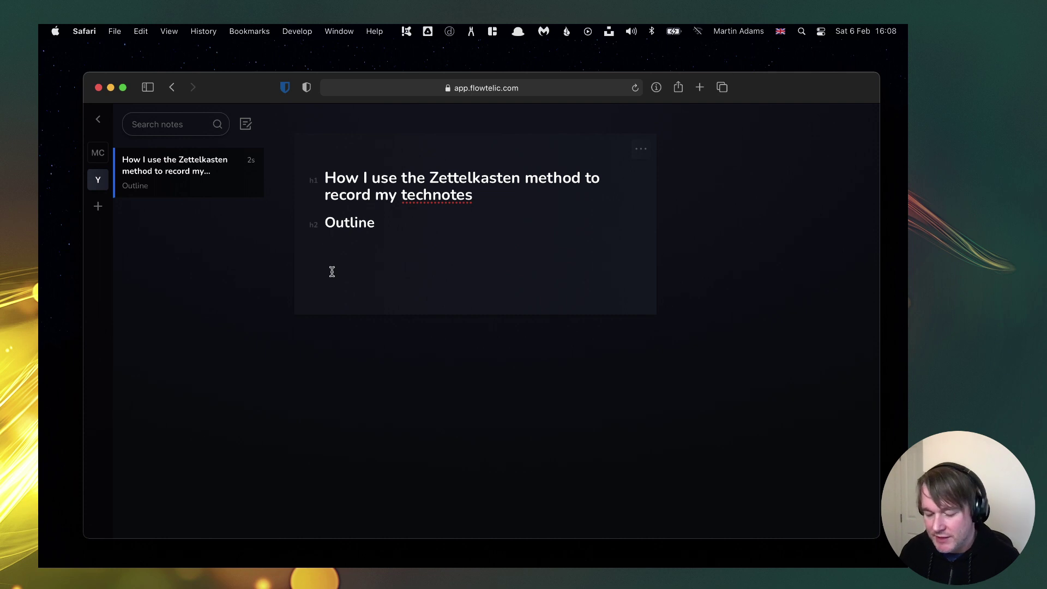
{"action": "type", "text": "1. [["}
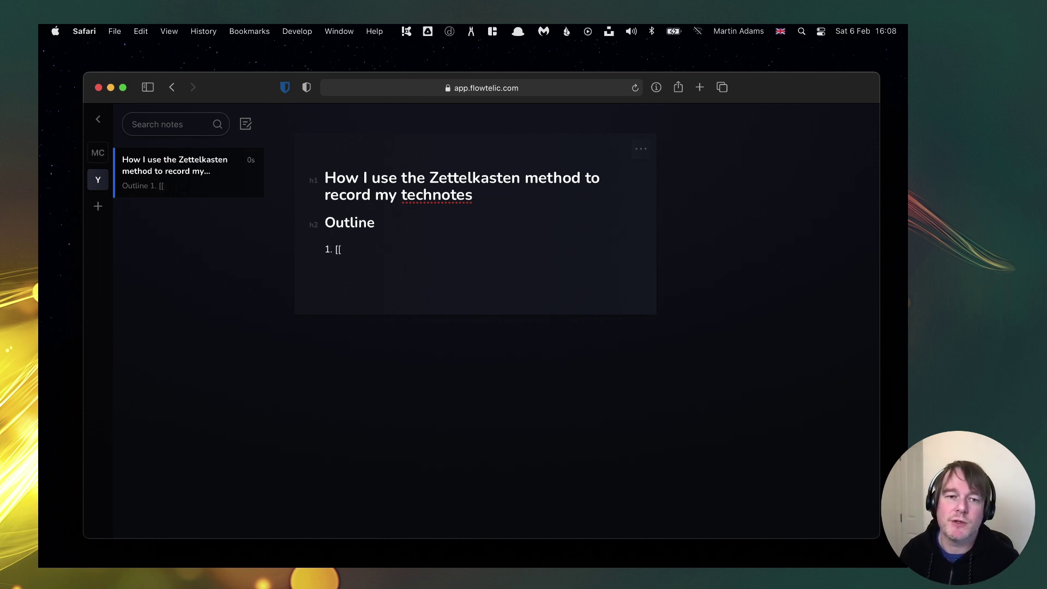
{"action": "type", "text": "What is the Zettelkasten Method]]"}
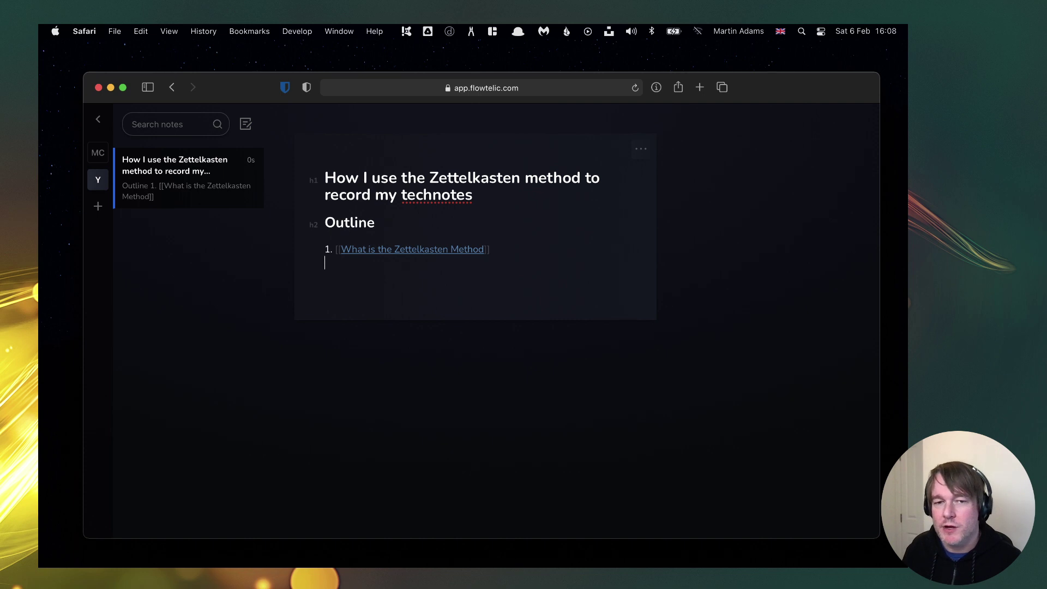
Add a second numbered item with the link [[What types of things do I record in my Zetttelkasten Method]].
{"action": "key", "text": "Return"}
{"action": "type", "text": "[[W"}
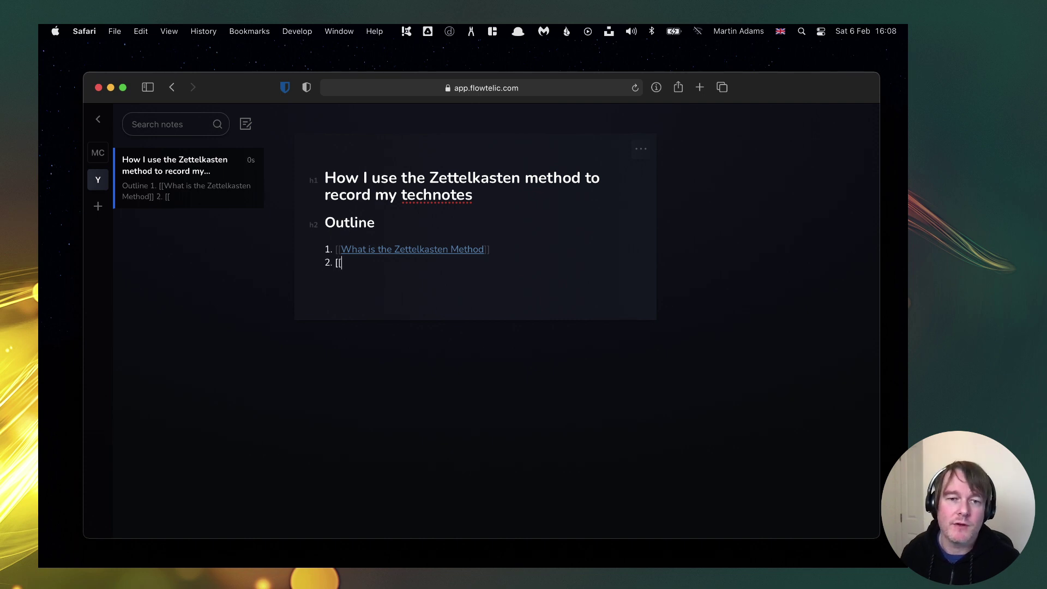
{"action": "type", "text": "hat types of"}
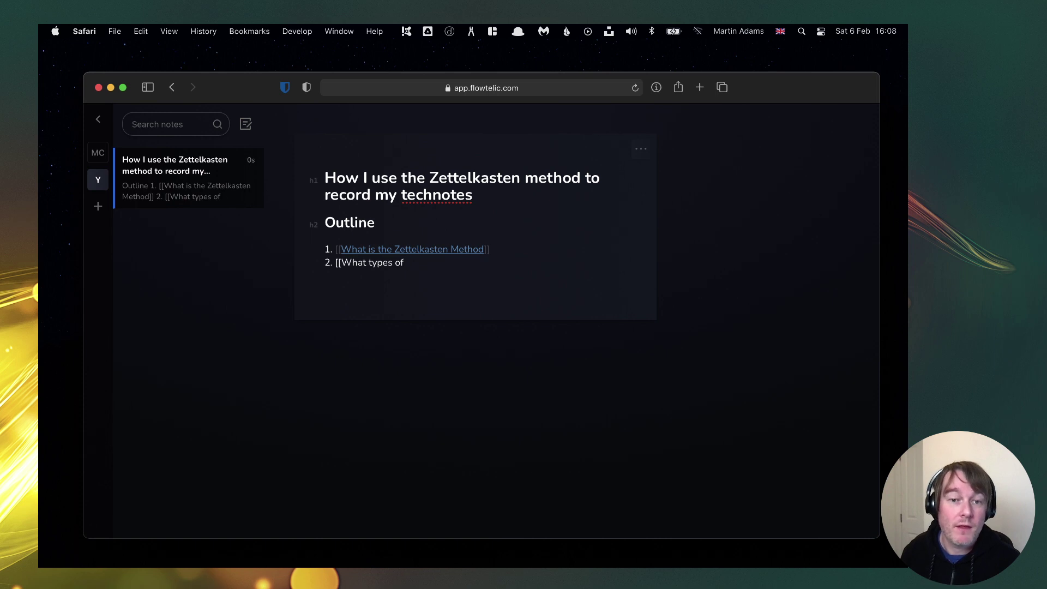
{"action": "type", "text": " thing"}
{"action": "key", "text": "BackSpace"}
{"action": "key", "text": "BackSpace"}
{"action": "type", "text": "ngs do I record "}
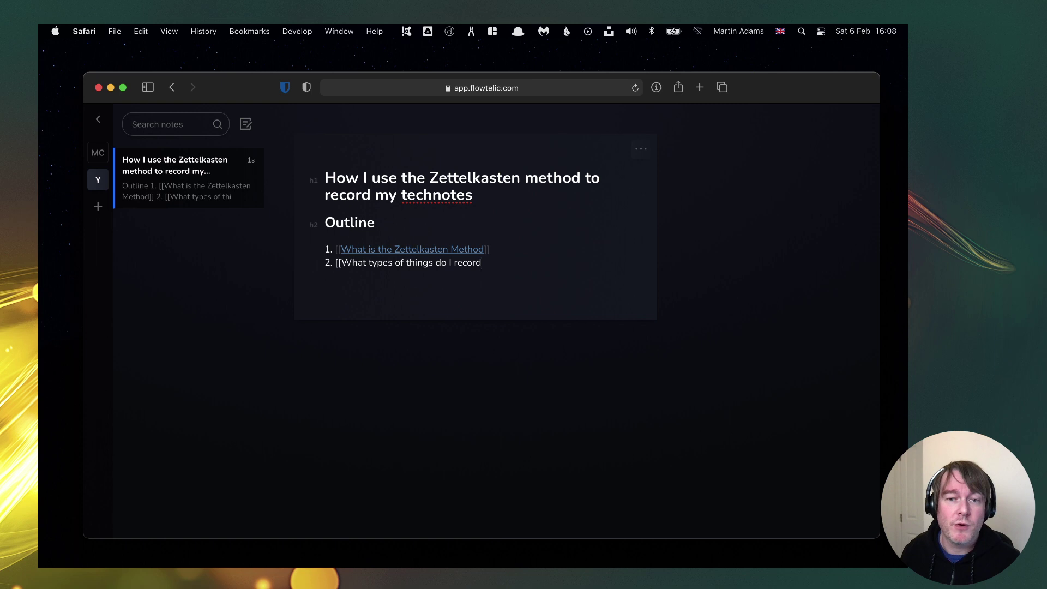
{"action": "type", "text": "in my Ze"}
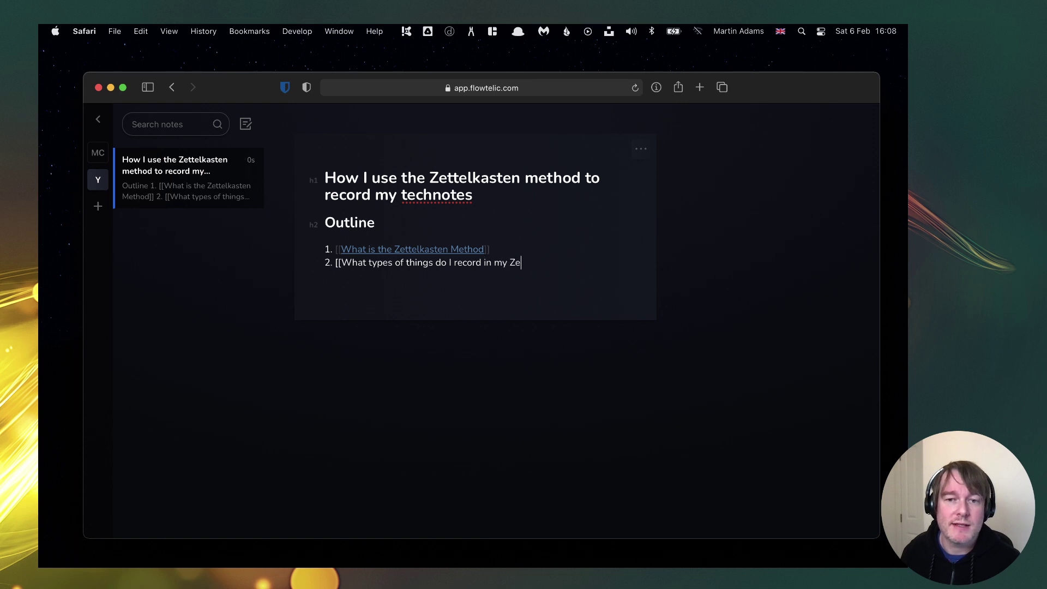
{"action": "type", "text": "tttelkasten Method]]"}
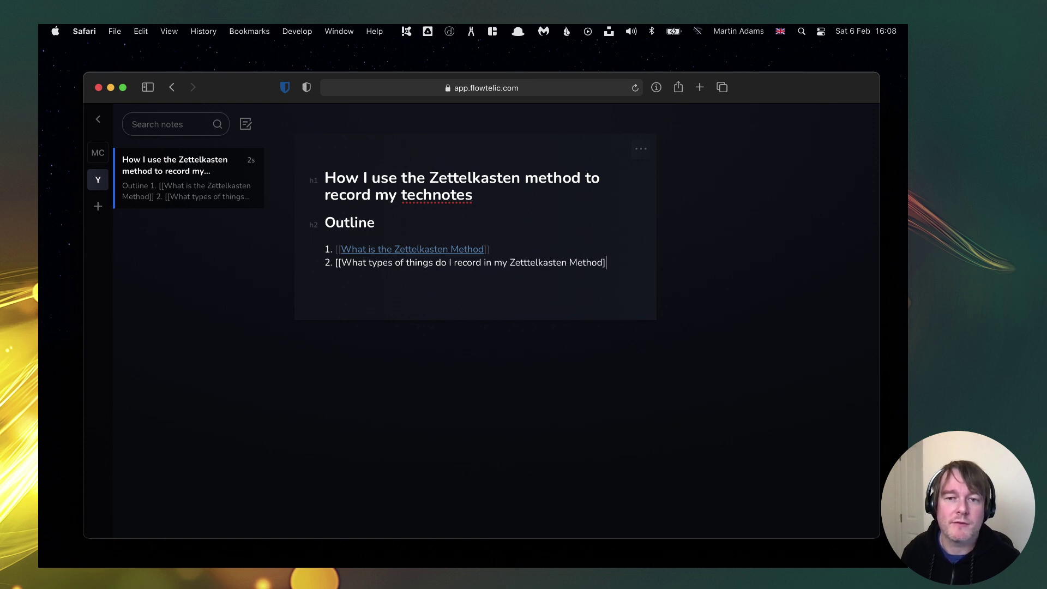
{"action": "key", "text": "Return"}
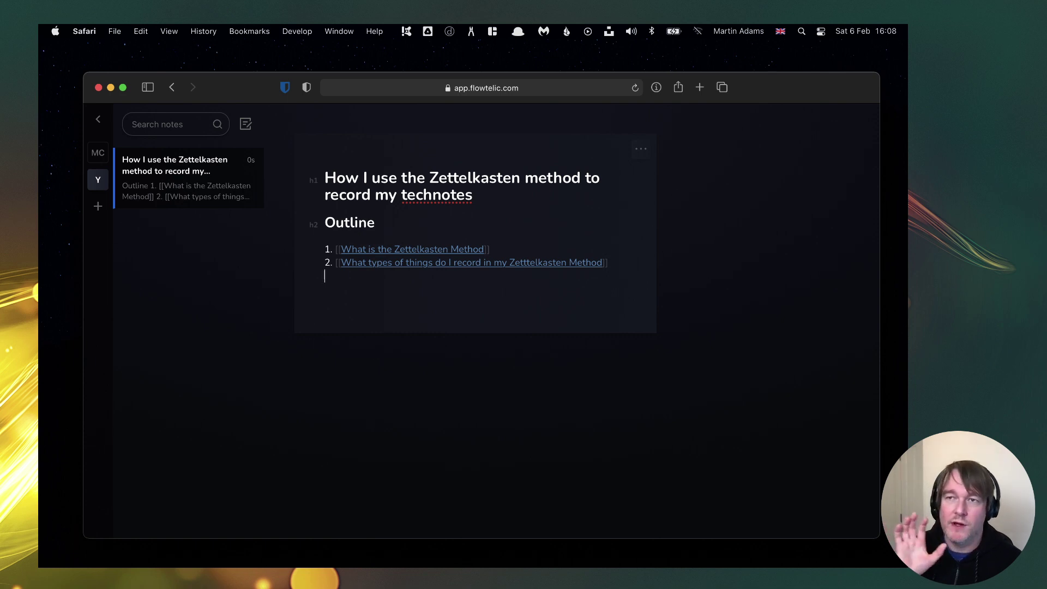
Create the note linked in the first outline item and begin its body with "It's a note taking system that consists of [[Fleeting Notes]],".
{"action": "left_click", "coordinate": [418, 249]}
{"action": "left_click", "coordinate": [456, 277]}
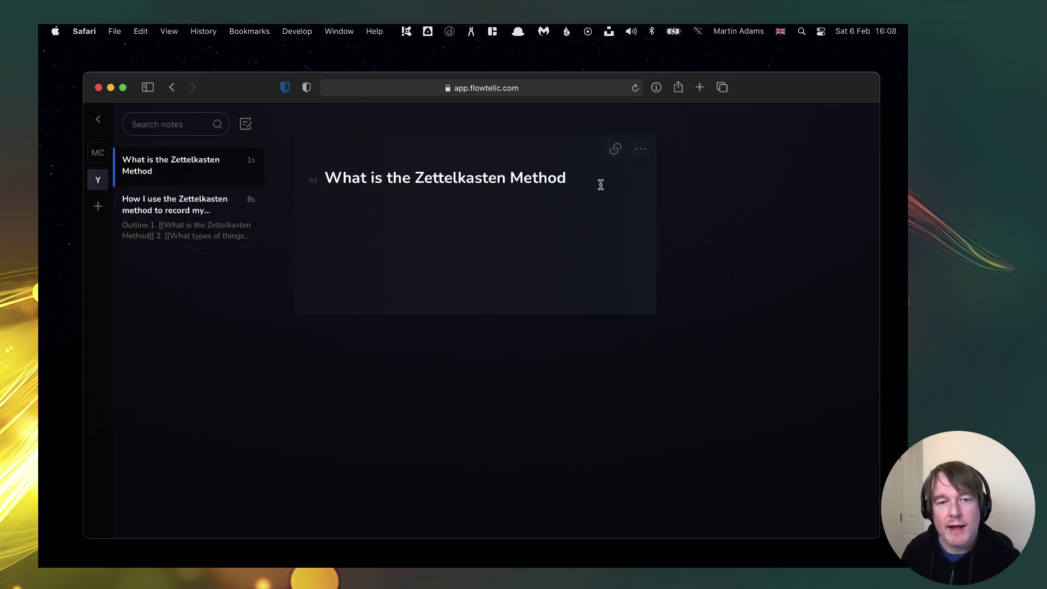
{"action": "key", "text": "Return"}
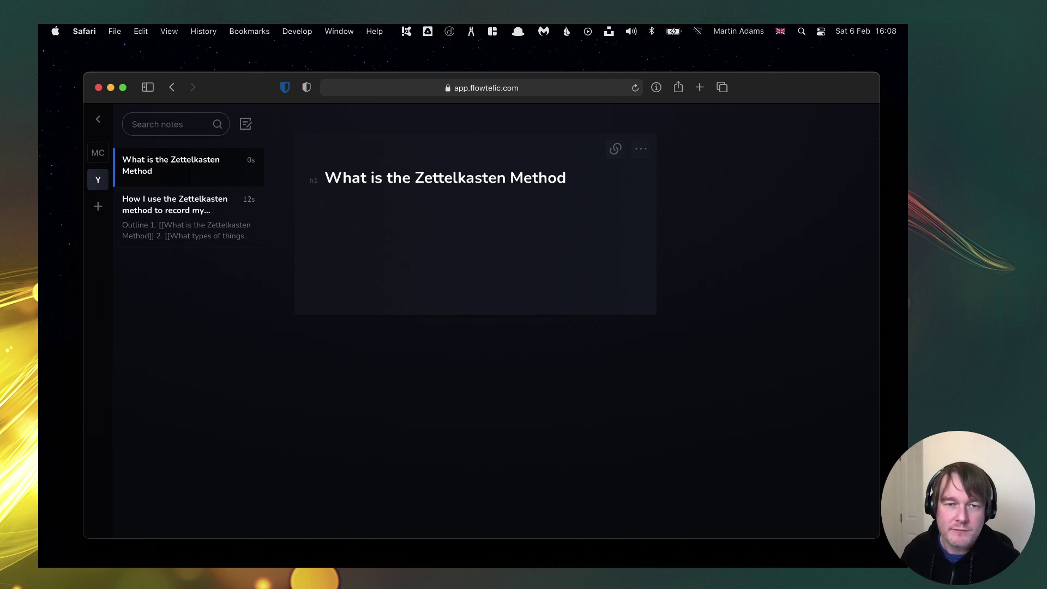
{"action": "type", "text": "It's"}
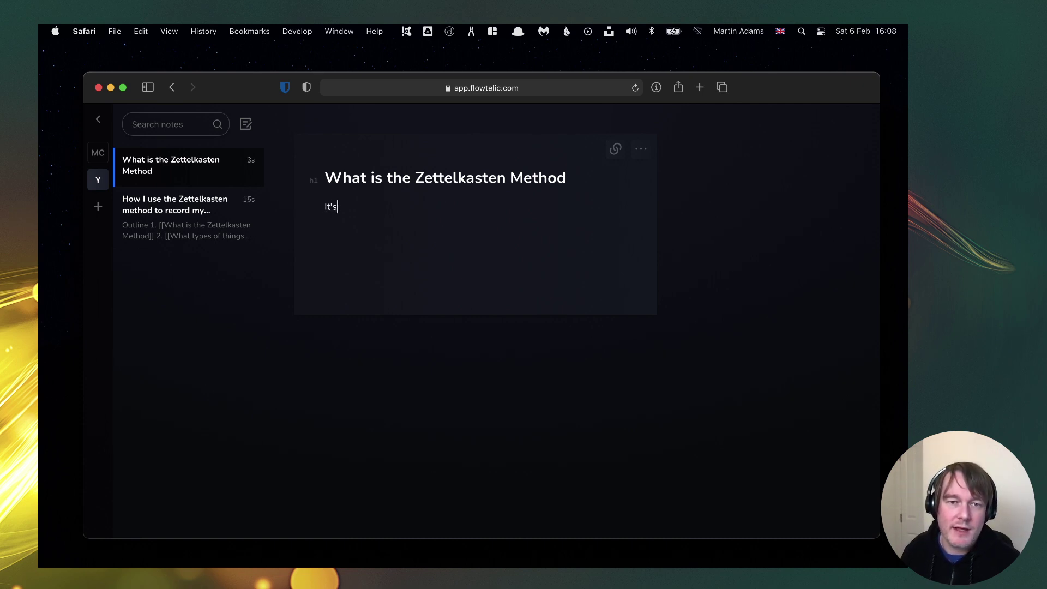
{"action": "type", "text": " a note taking s"}
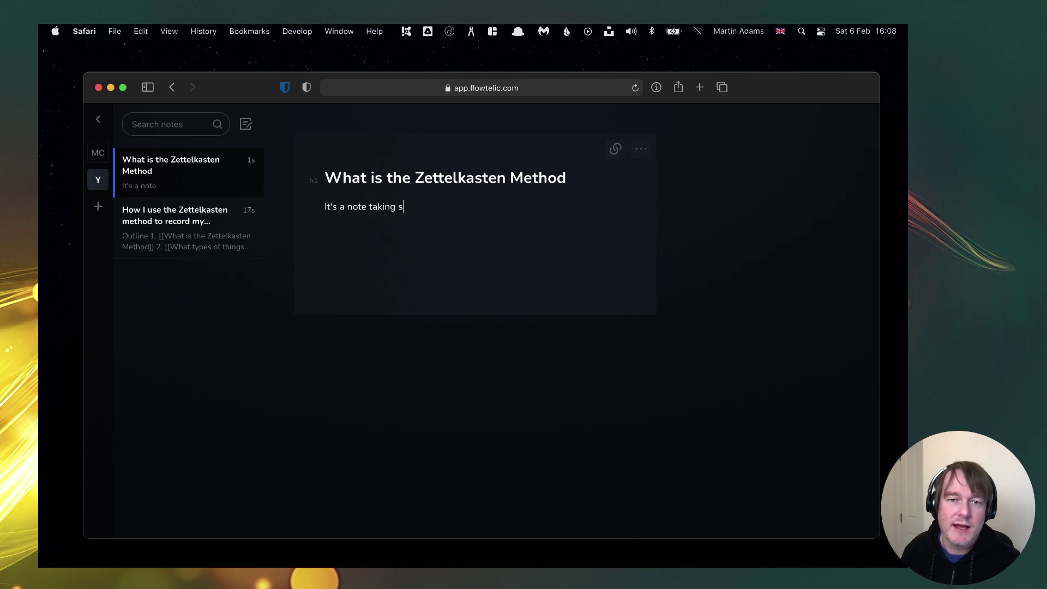
{"action": "type", "text": "ystem that consists o"}
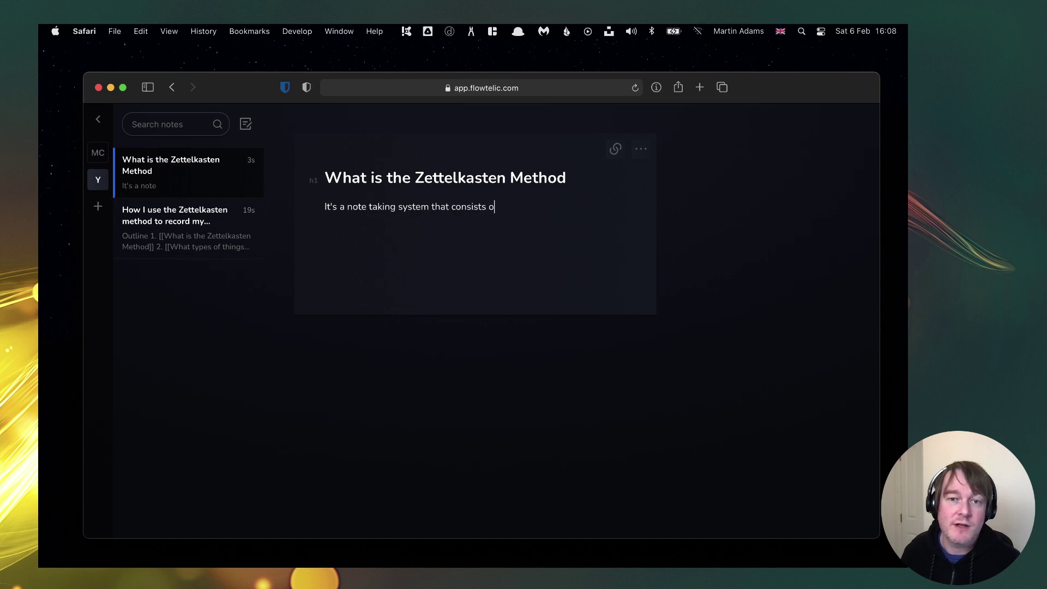
{"action": "type", "text": "f [[Fleeting No"}
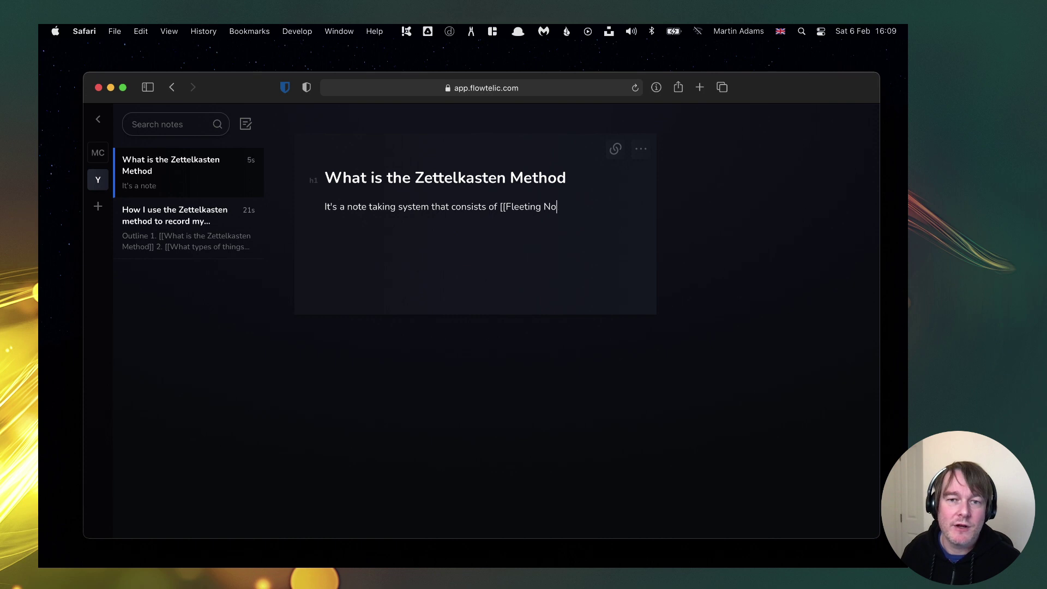
{"action": "type", "text": "tes]], "}
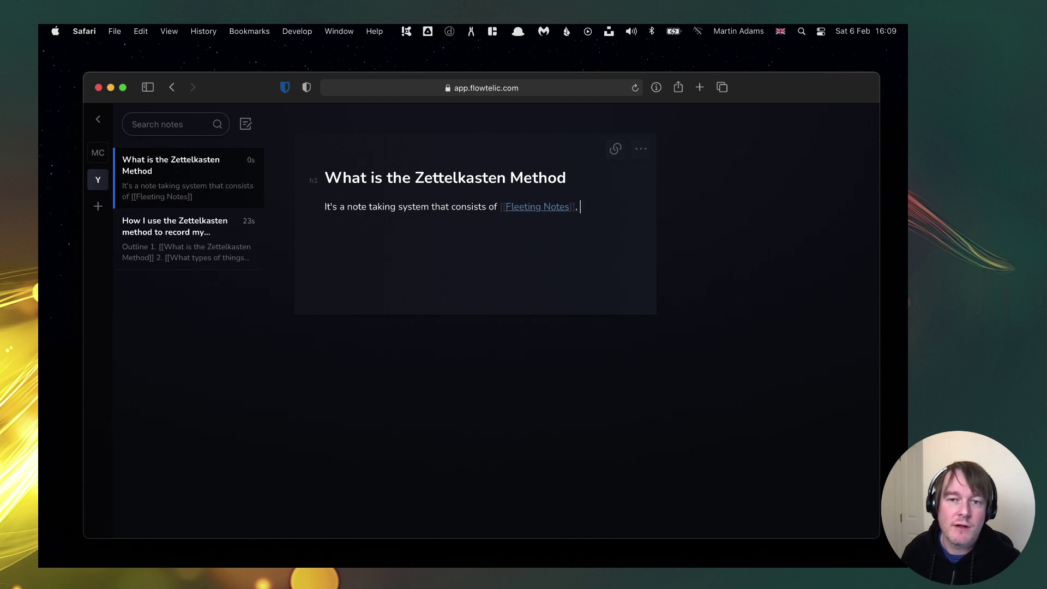
Complete the sentence with "[[Literature Notes]] and [[Permanent Notes]]", and create the Permanent Notes note from its link.
{"action": "type", "text": "[[Liste"}
{"action": "key", "text": "BackSpace"}
{"action": "key", "text": "BackSpace"}
{"action": "key", "text": "BackSpace"}
{"action": "type", "text": "terature "}
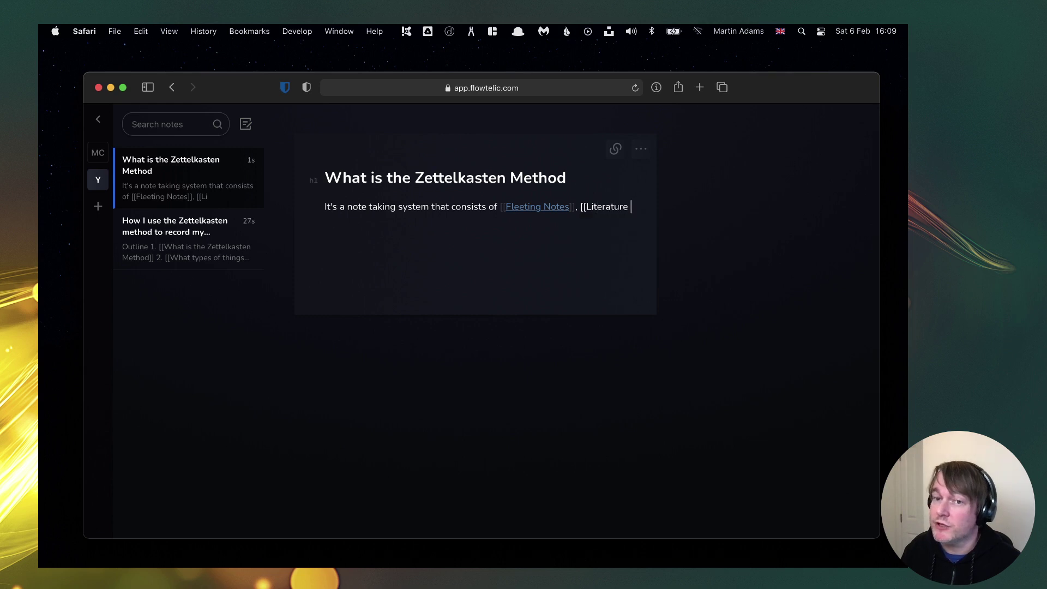
{"action": "type", "text": "Notes]] and [[P"}
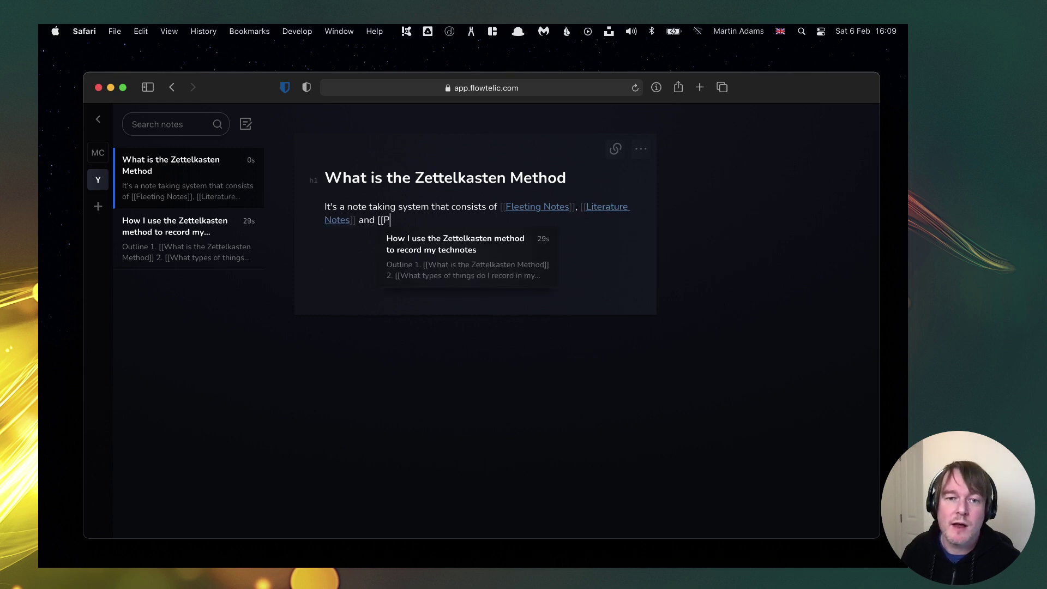
{"action": "type", "text": "ermanent Notes]]"}
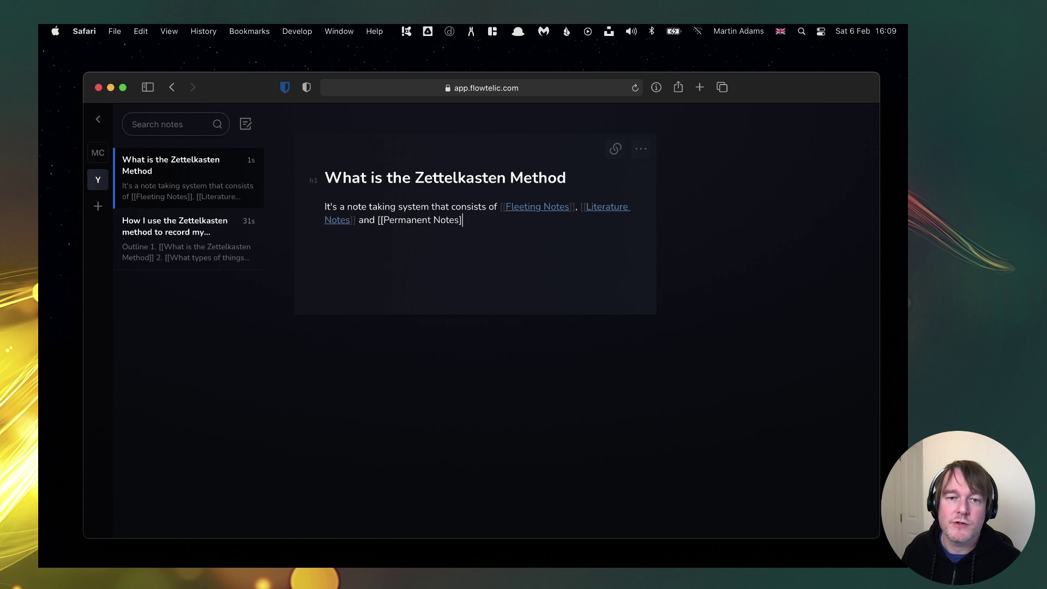
{"action": "key", "text": "Return"}
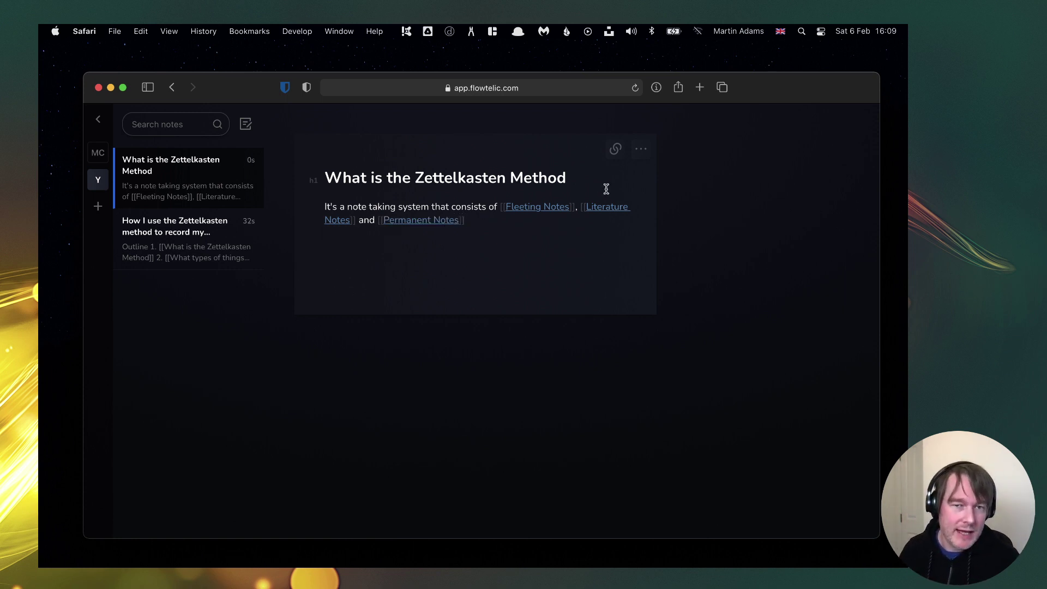
{"action": "mouse_move", "coordinate": [427, 224]}
{"action": "left_click", "coordinate": [467, 248]}
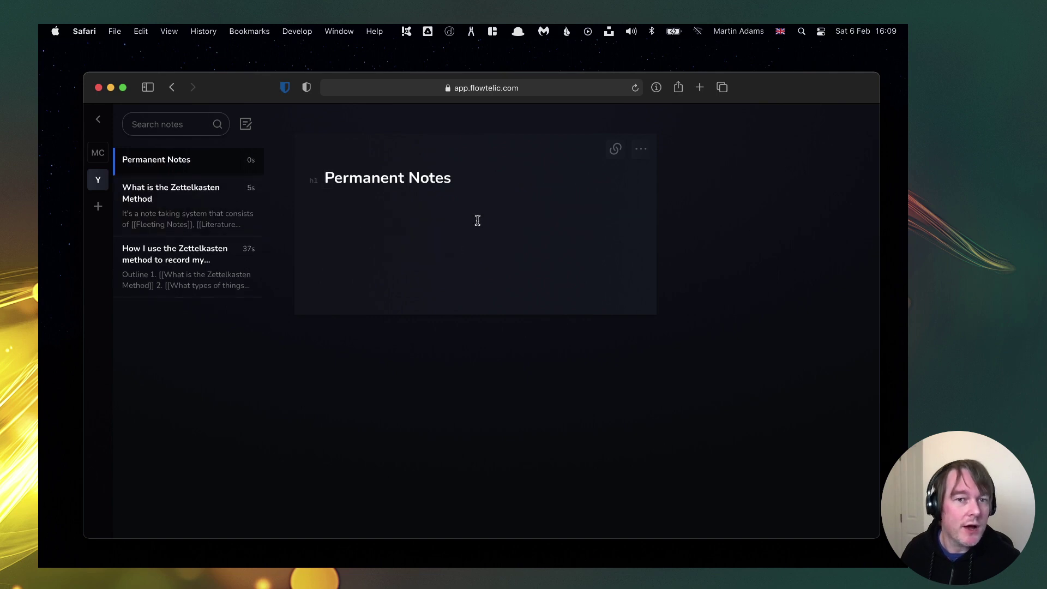
Follow the Permanent Notes backlink to What is the Zettelkasten Method, and return through its Permanent Notes link.
{"action": "left_click", "coordinate": [615, 148]}
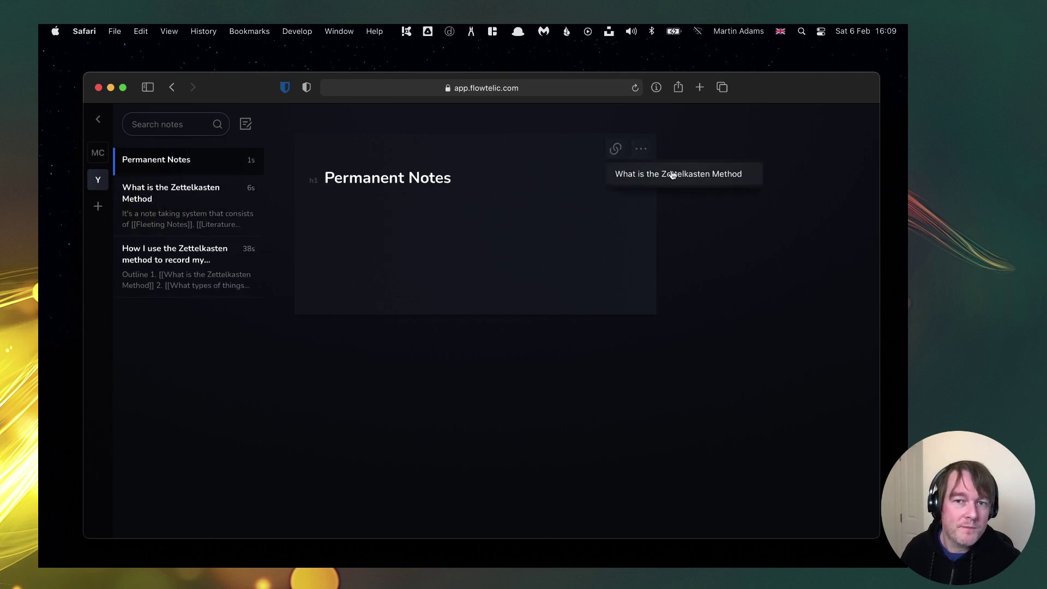
{"action": "left_click", "coordinate": [663, 173]}
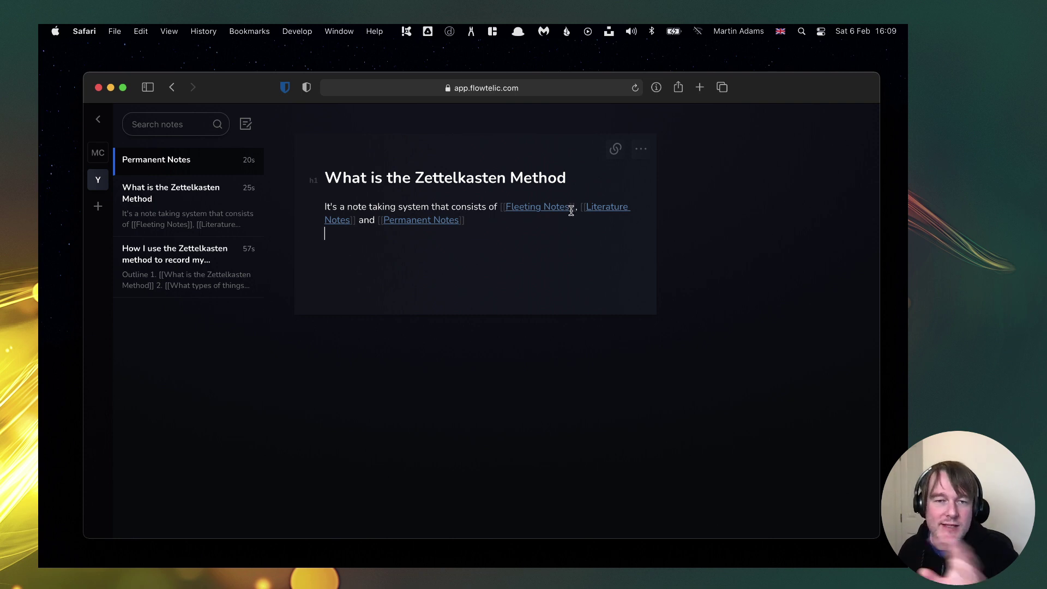
{"action": "left_click", "coordinate": [447, 221]}
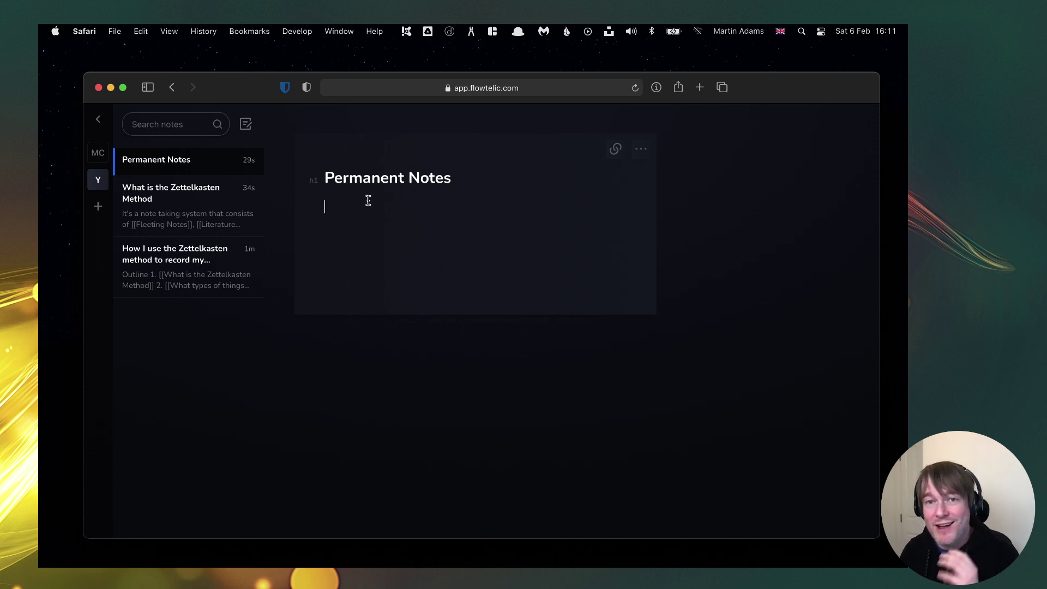
View the What is the Zettelkasten Method and How I use the Zettelkasten method notes, and return to Permanent Notes.
{"action": "left_click", "coordinate": [180, 199]}
{"action": "left_click", "coordinate": [177, 280]}
{"action": "left_click", "coordinate": [182, 221]}
{"action": "left_click", "coordinate": [184, 163]}
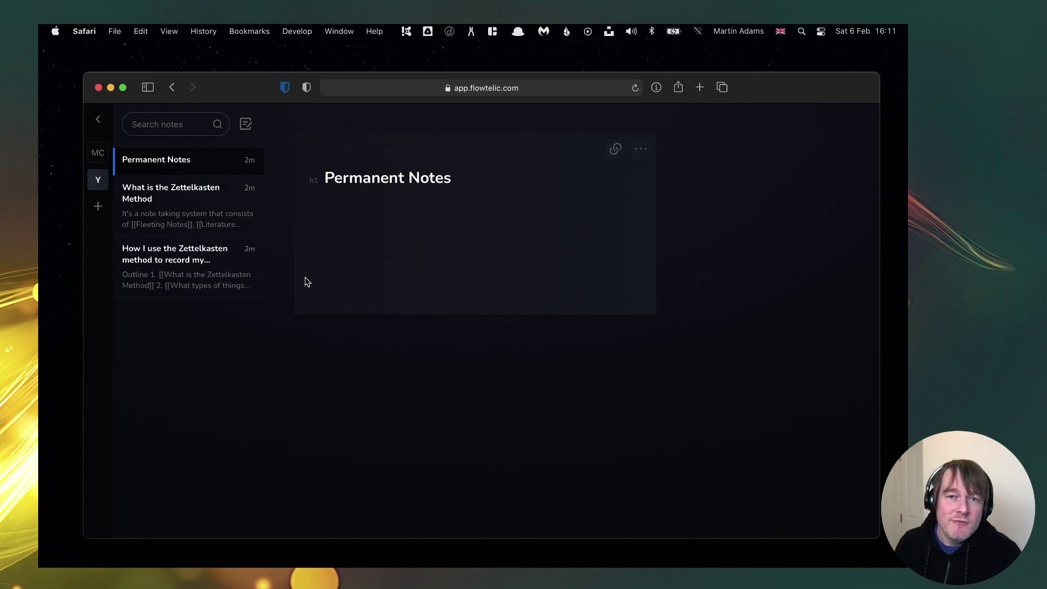
Switch between the MC and Y collections to compare their note lists, ending on the MC collection.
{"action": "left_click", "coordinate": [98, 153]}
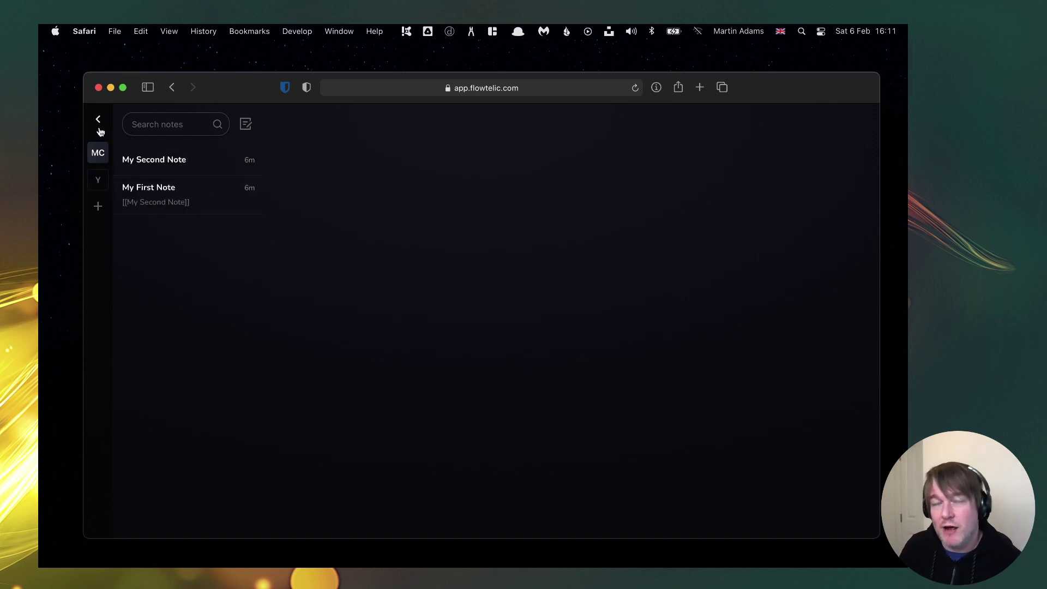
{"action": "left_click", "coordinate": [98, 178]}
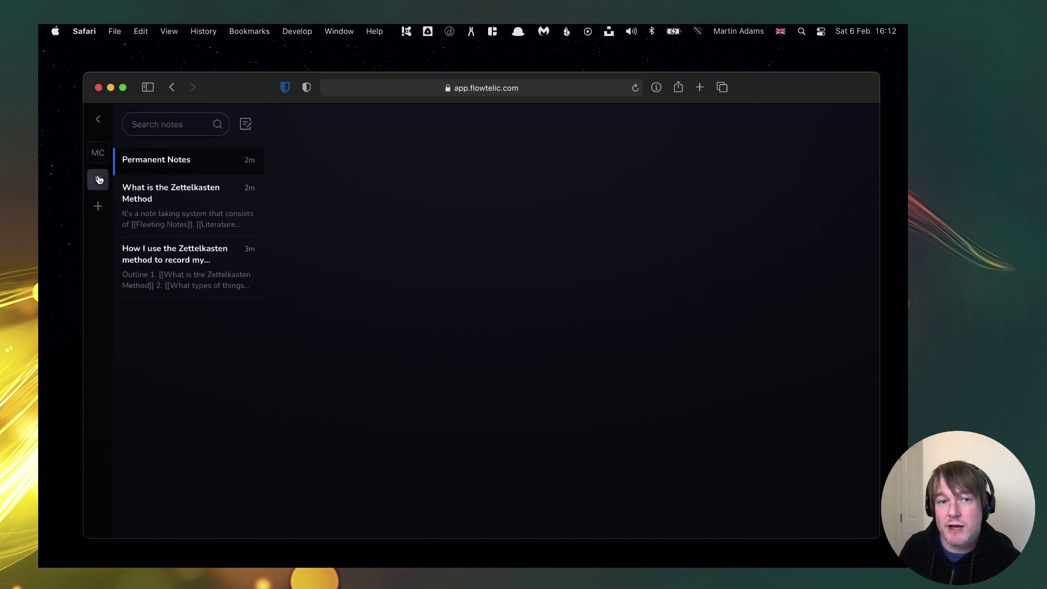
{"action": "left_click", "coordinate": [98, 155]}
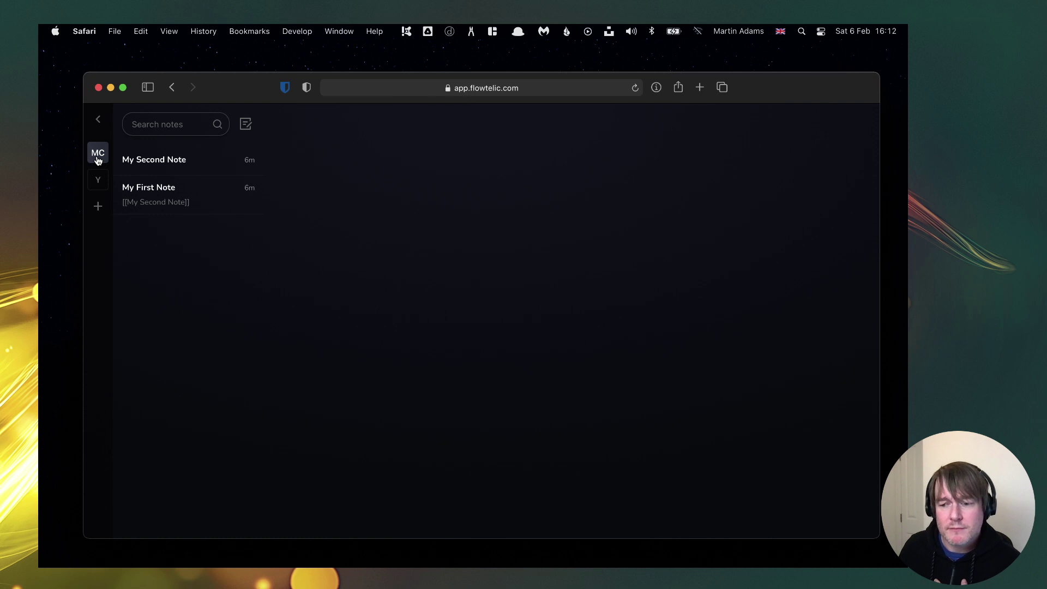